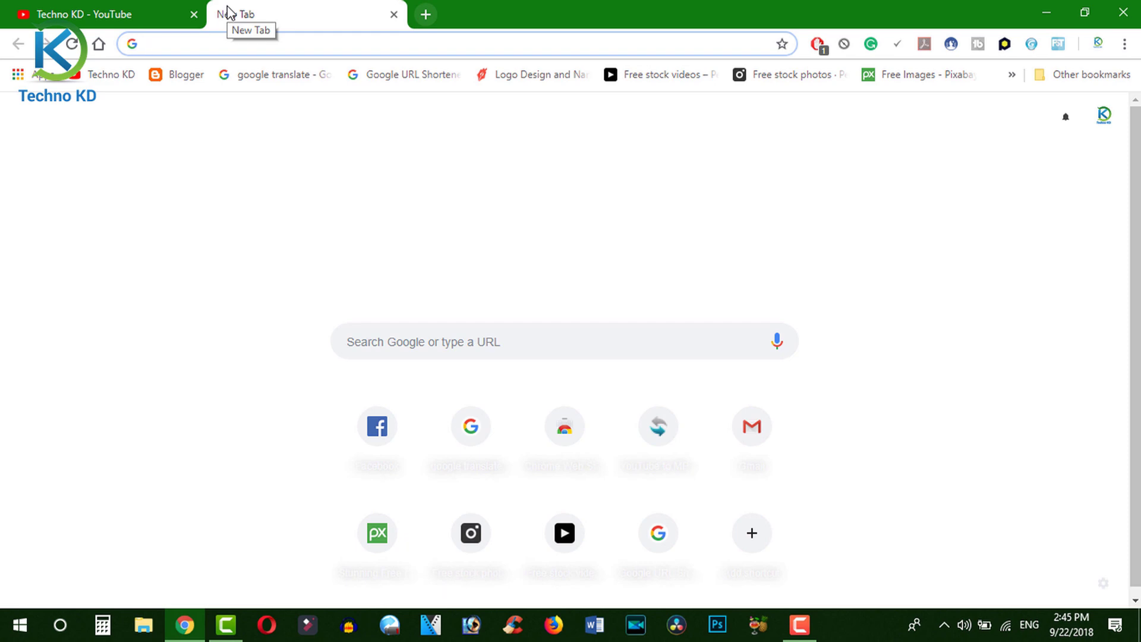
- Search for 'adsense' in Chrome and open the Google AdSense site from the results
{"action": "type", "text": "add"}
{"action": "key", "text": "BackSpace"}
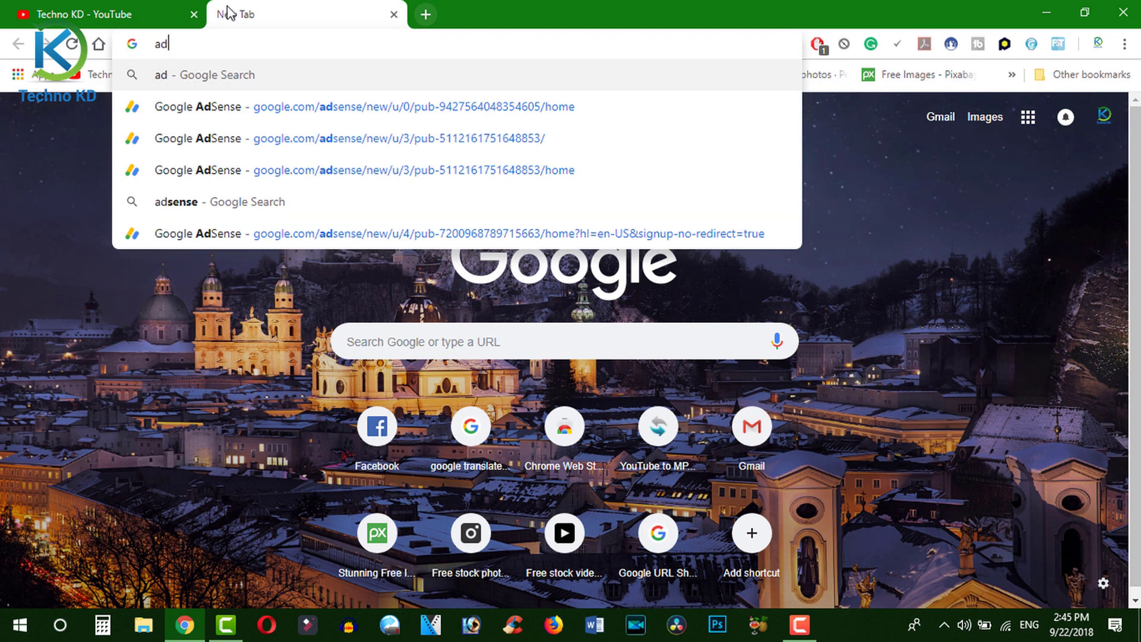
{"action": "type", "text": "se"}
{"action": "key", "text": "Return"}
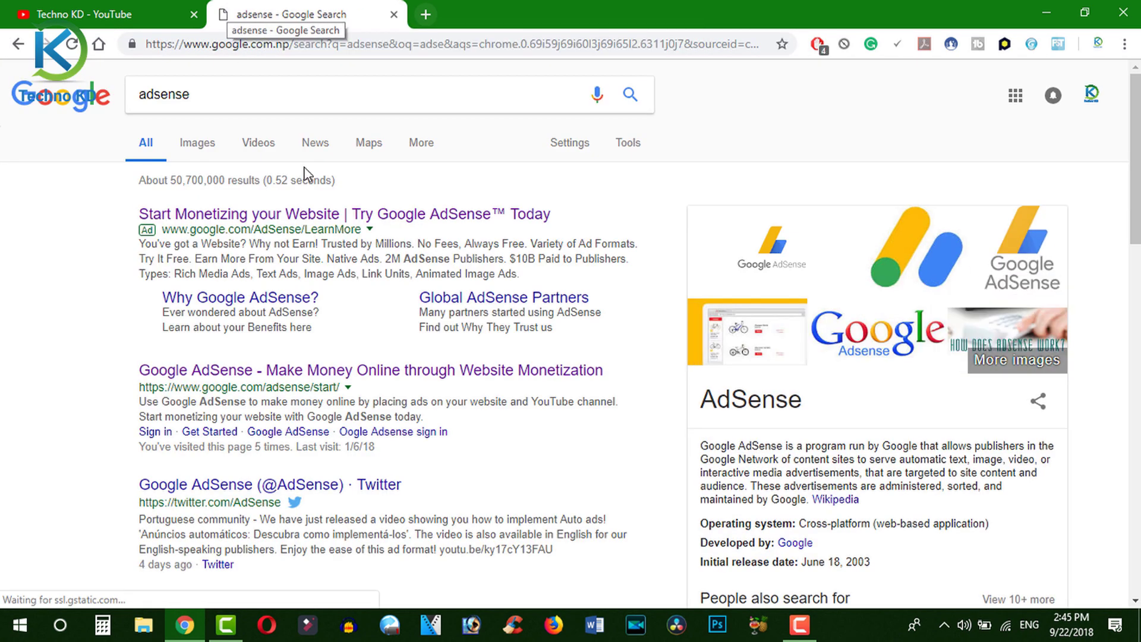
{"action": "left_click", "coordinate": [393, 379]}
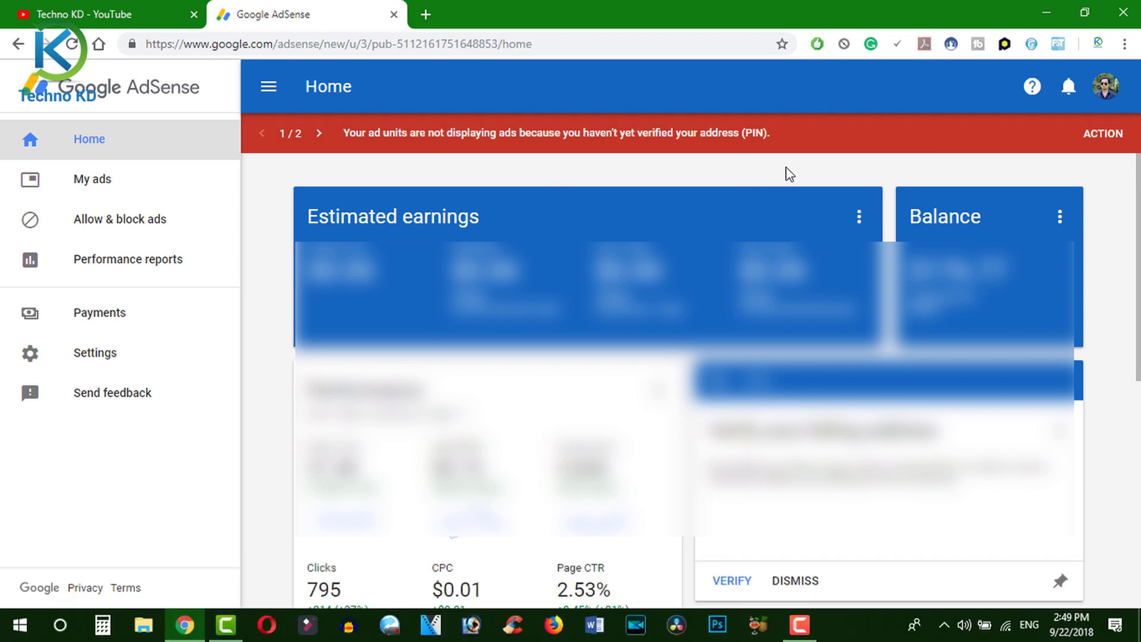
- From the red PIN banner, open the Verify address page and review the missing-PIN form note
{"action": "left_click", "coordinate": [1105, 135]}
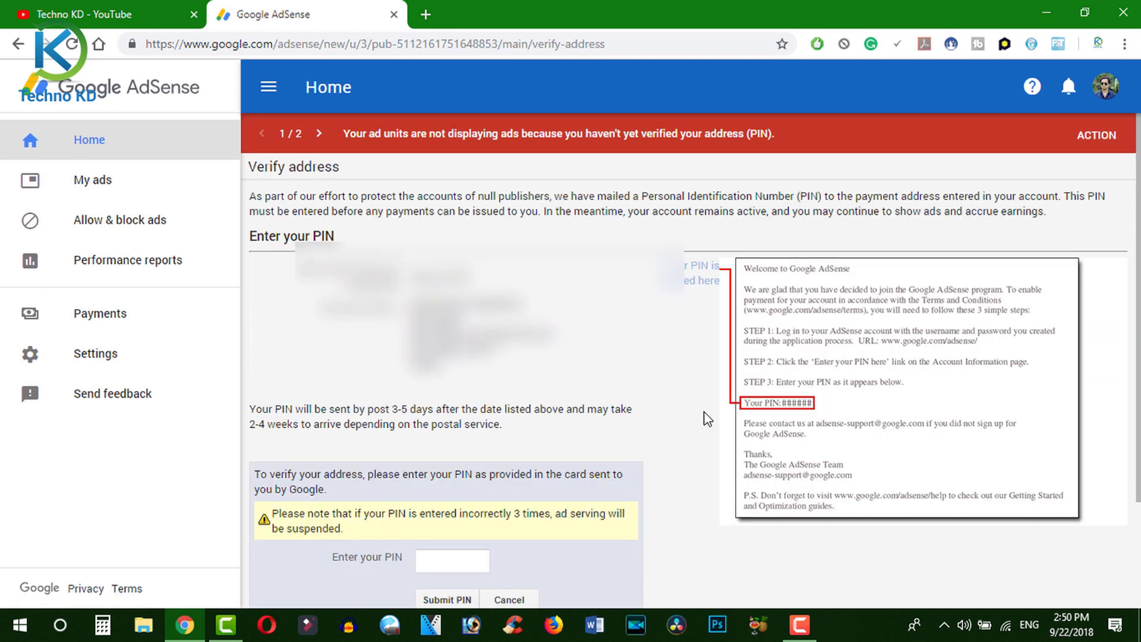
{"action": "scroll", "coordinate": [703, 415], "scroll_direction": "down", "scroll_amount": 2}
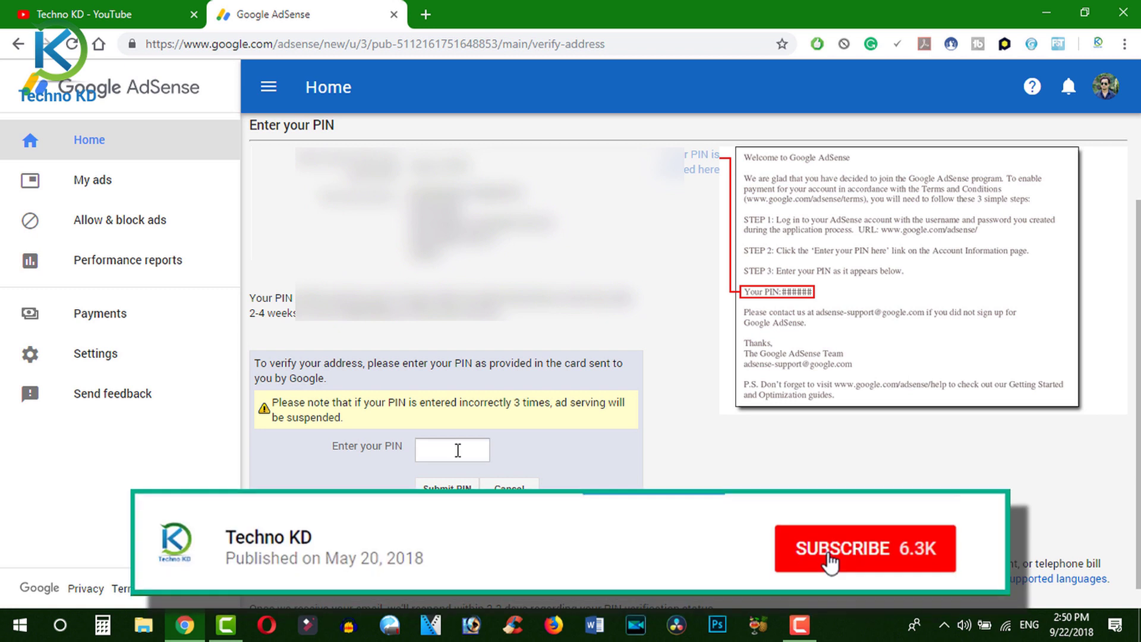
{"action": "left_click", "coordinate": [490, 450]}
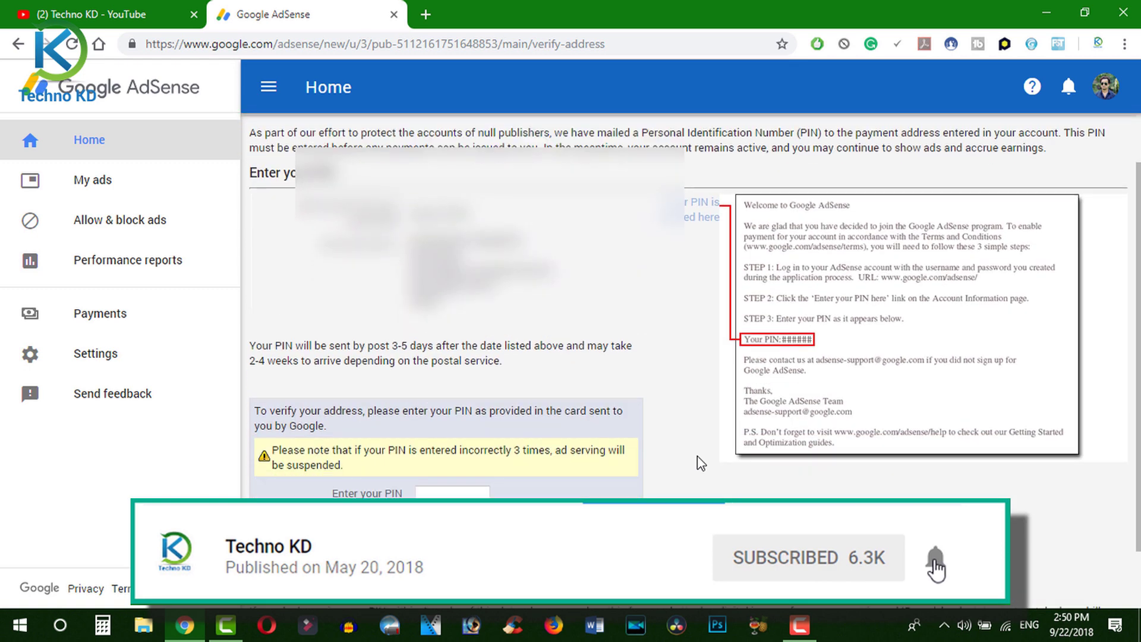
{"action": "scroll", "coordinate": [697, 440], "scroll_direction": "down", "scroll_amount": 3}
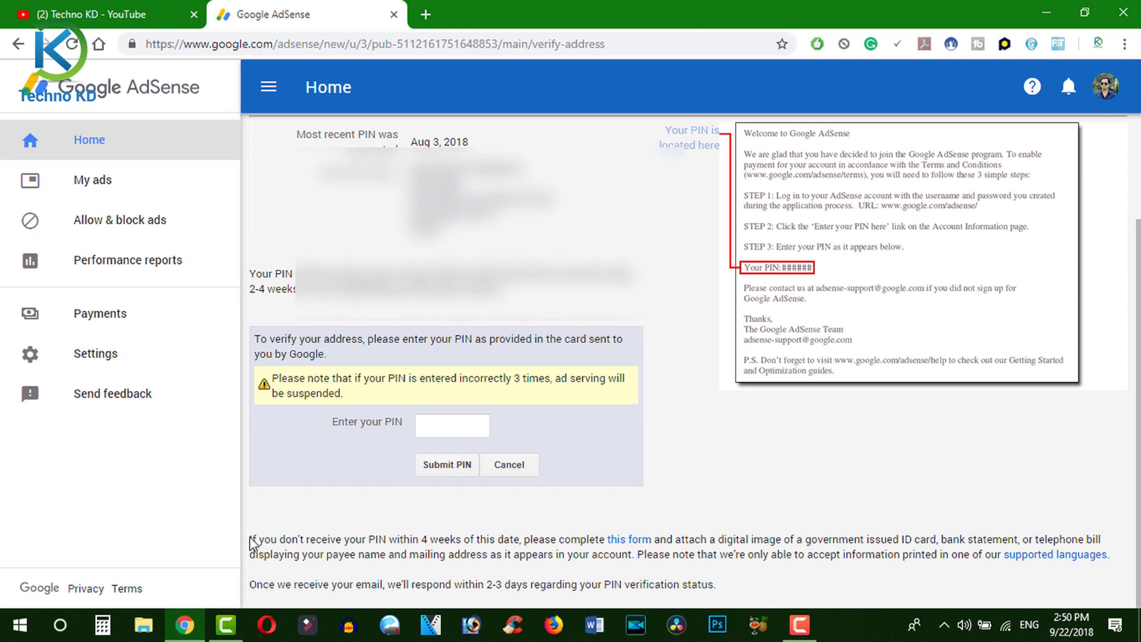
{"action": "left_click_drag", "start_coordinate": [249, 539], "coordinate": [301, 557]}
{"action": "left_click", "coordinate": [683, 502]}
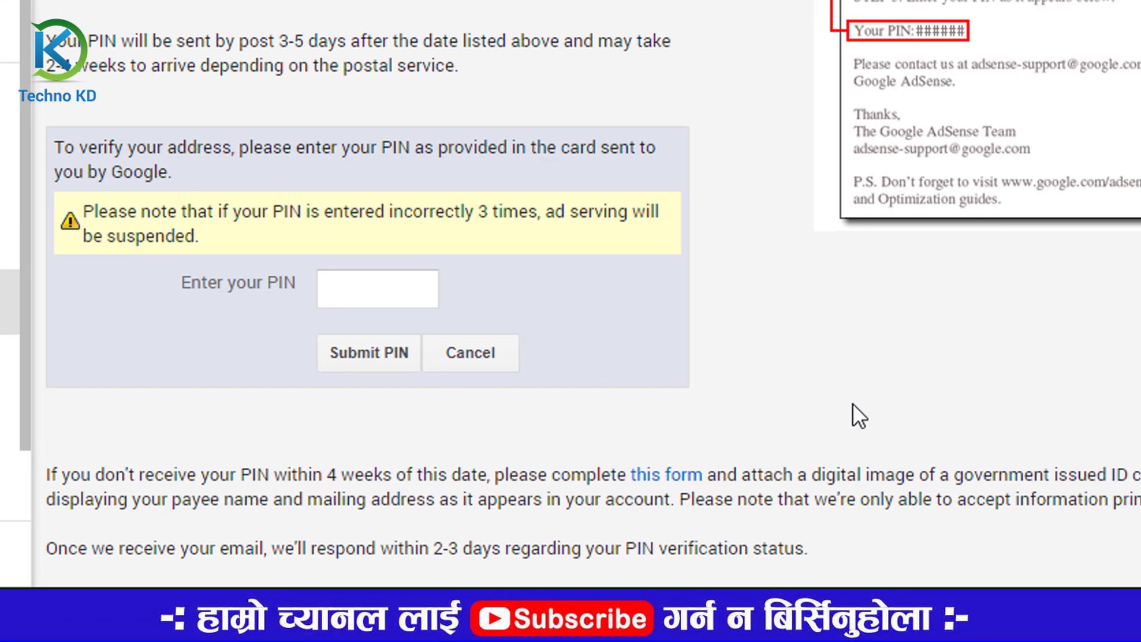
- Open the missing-PIN ID verification form in a new tab and look over its fields
{"action": "left_click", "coordinate": [677, 479]}
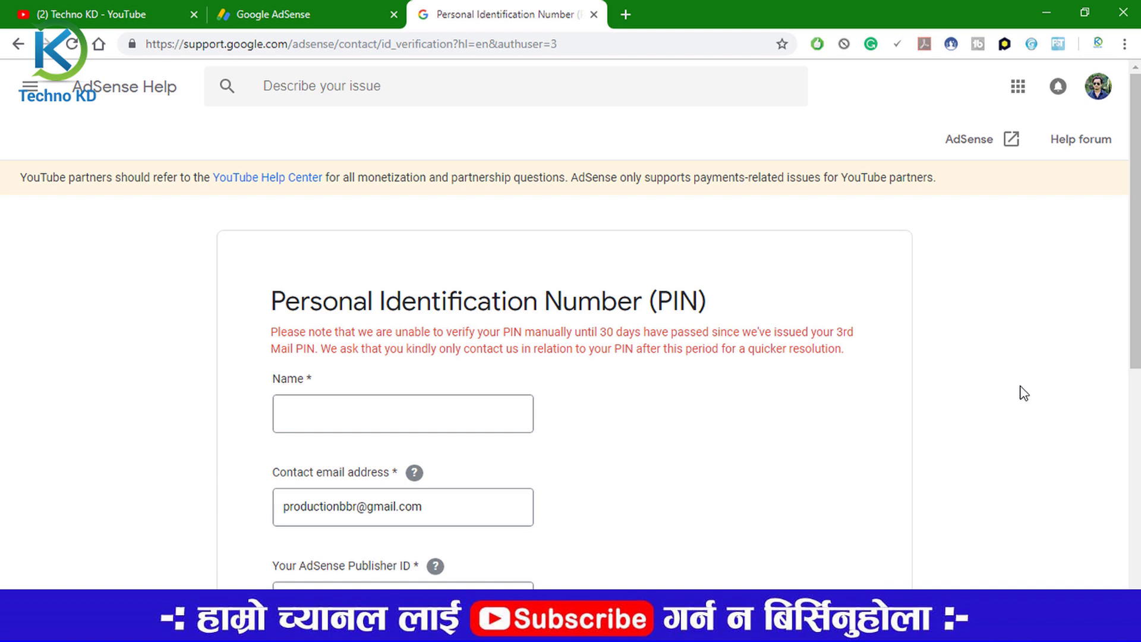
{"action": "scroll", "coordinate": [1023, 393], "scroll_direction": "down", "scroll_amount": 1}
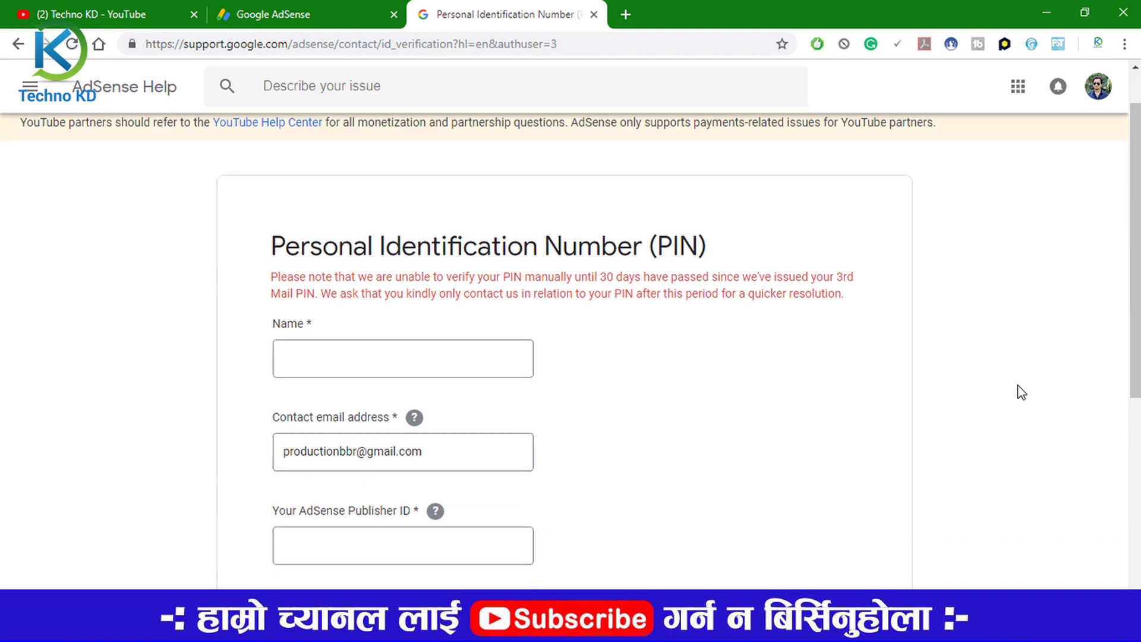
{"action": "scroll", "coordinate": [1021, 393], "scroll_direction": "up", "scroll_amount": 1}
{"action": "scroll", "coordinate": [1021, 393], "scroll_direction": "down", "scroll_amount": 1}
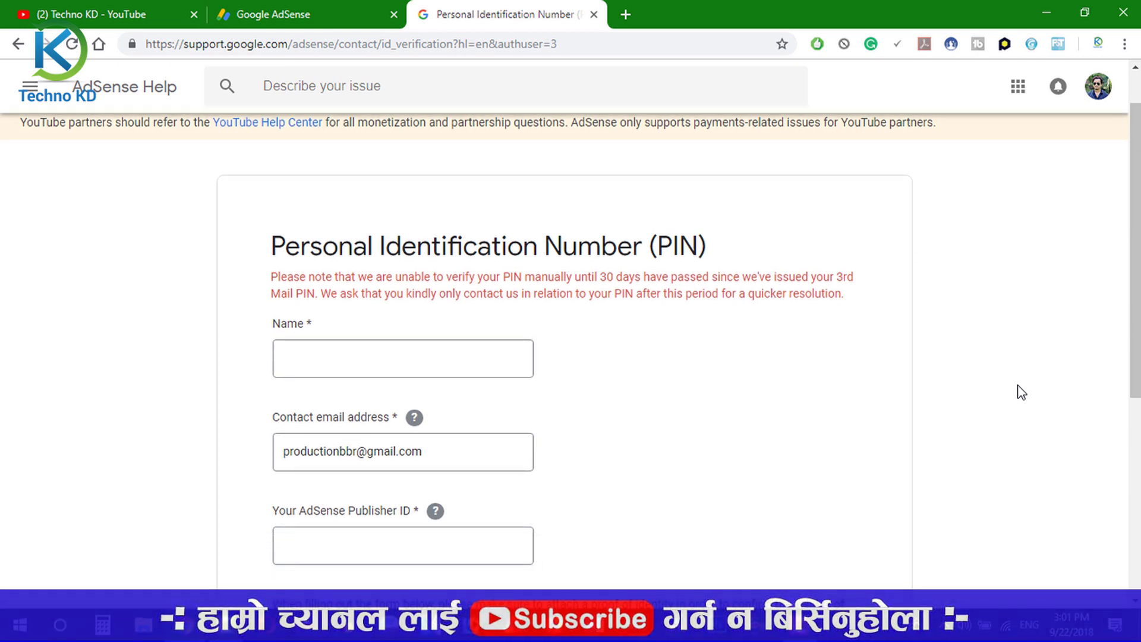
{"action": "scroll", "coordinate": [570, 321], "scroll_direction": "down", "scroll_amount": 1}
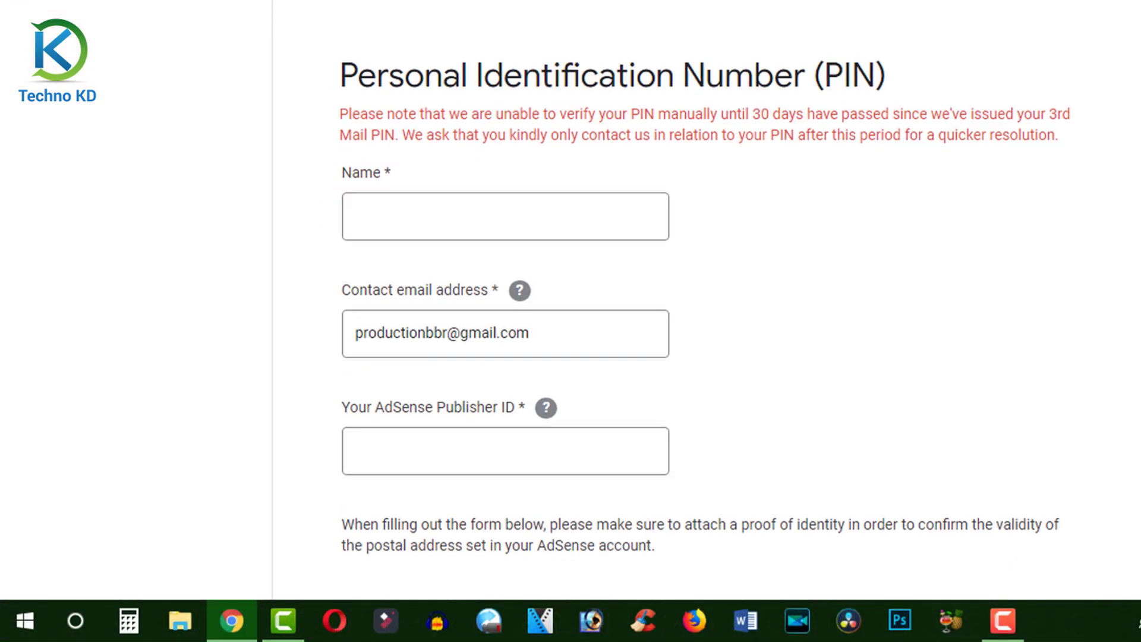
{"action": "scroll", "coordinate": [570, 321], "scroll_direction": "down", "scroll_amount": 2}
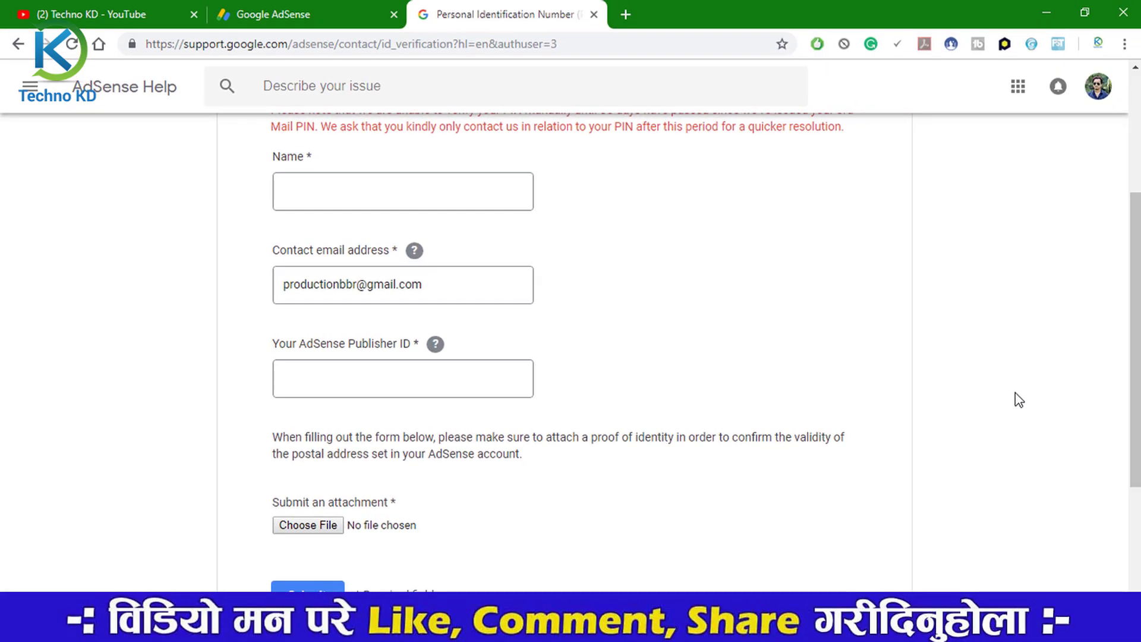
{"action": "left_click", "coordinate": [268, 14]}
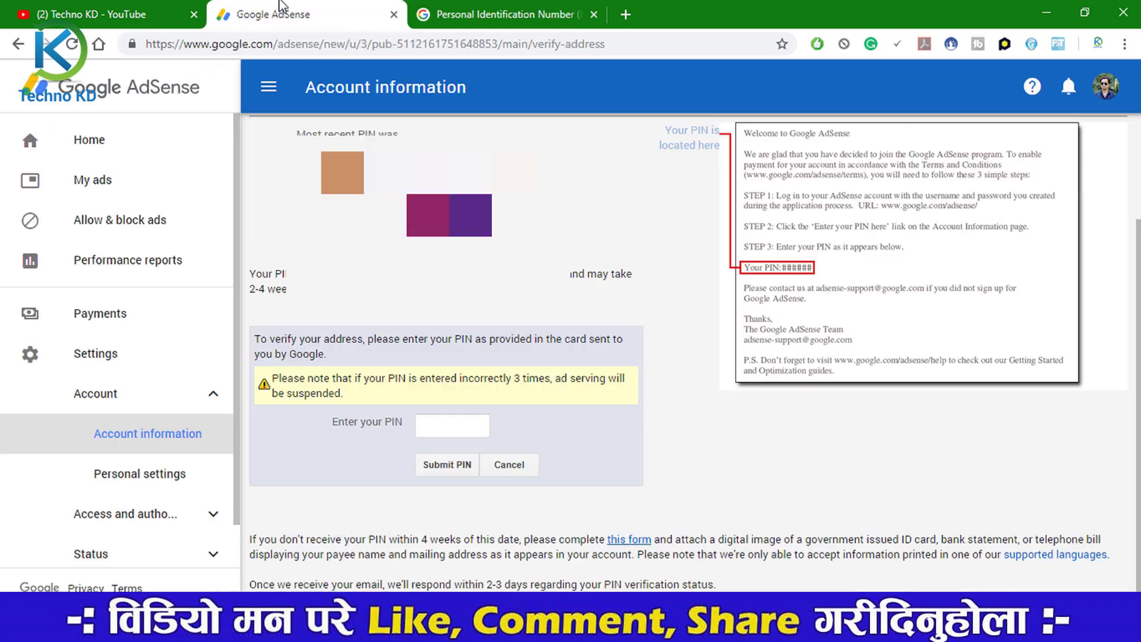
{"action": "left_click", "coordinate": [147, 482]}
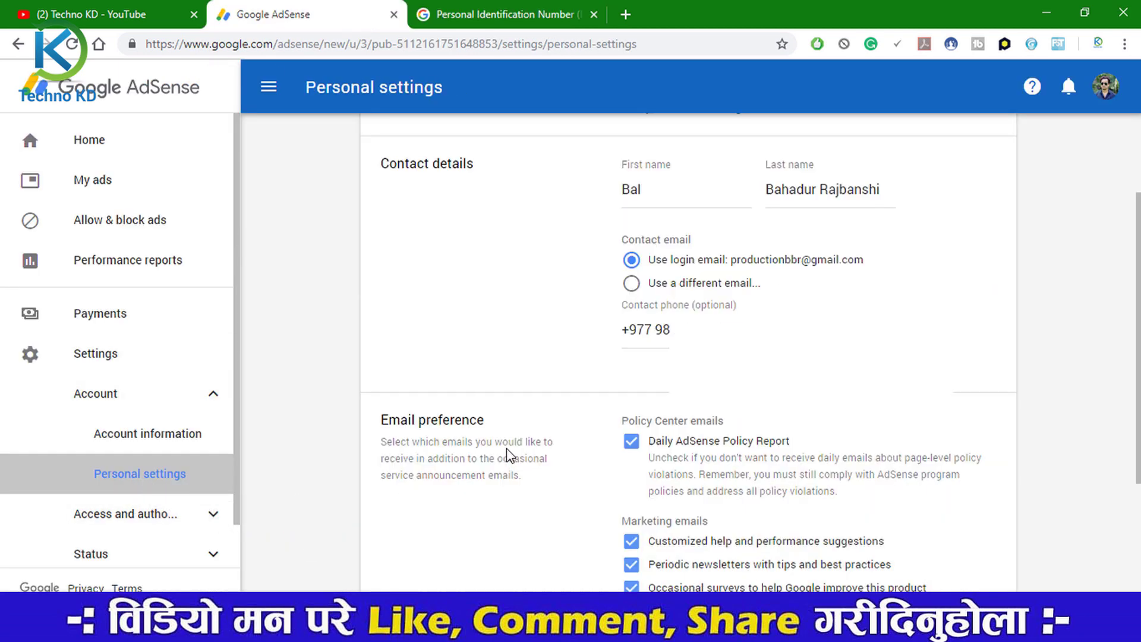
{"action": "scroll", "coordinate": [507, 454], "scroll_direction": "up", "scroll_amount": 1}
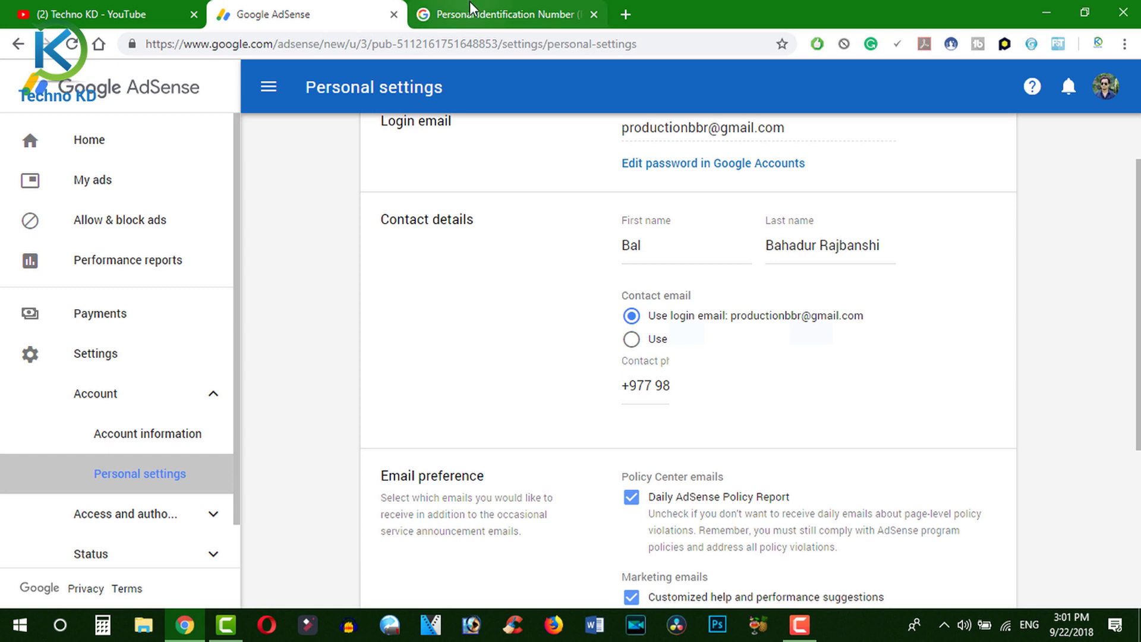
{"action": "left_click", "coordinate": [508, 14]}
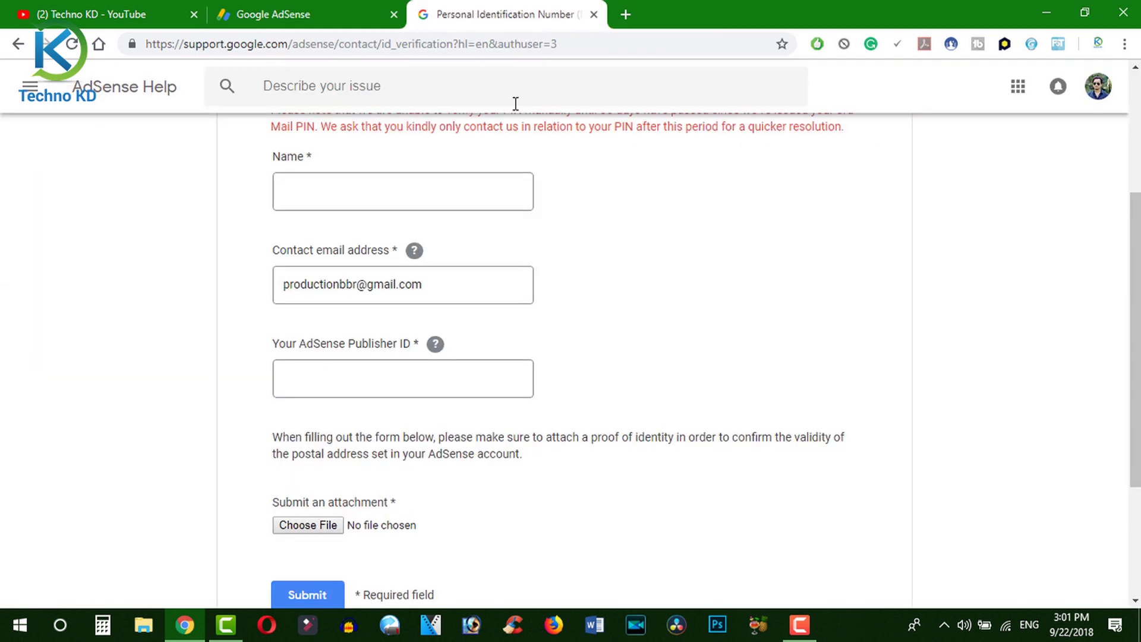
- Enter the account holder's full name in the form's Name field
{"action": "left_click", "coordinate": [361, 184]}
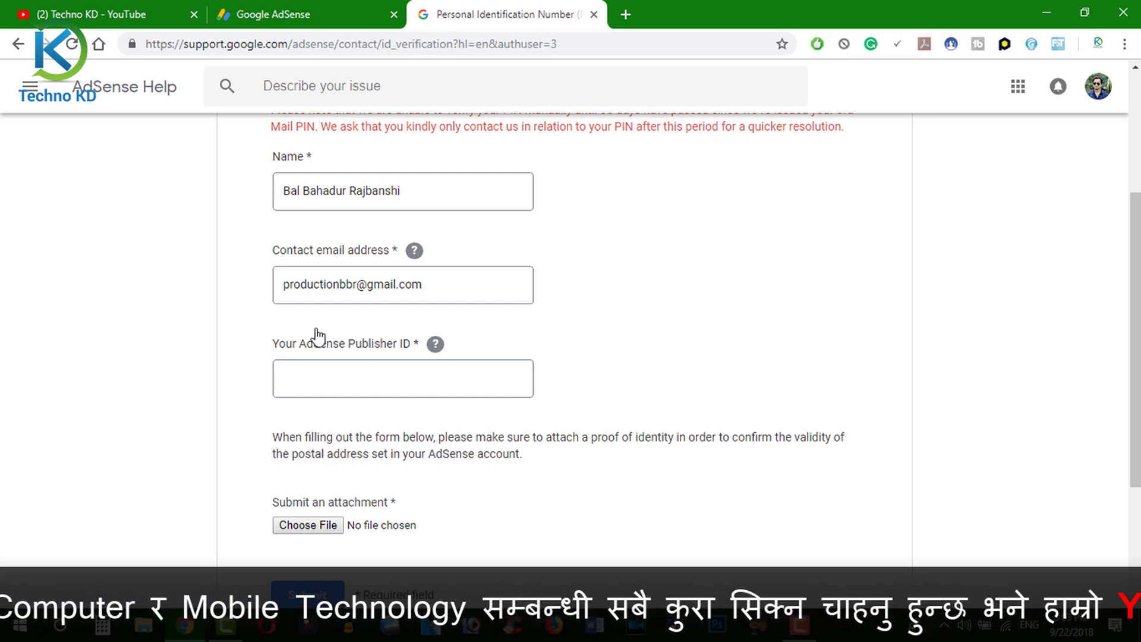
- In the AdSense tab, open Account information and select the Publisher ID value
{"action": "left_click", "coordinate": [279, 18]}
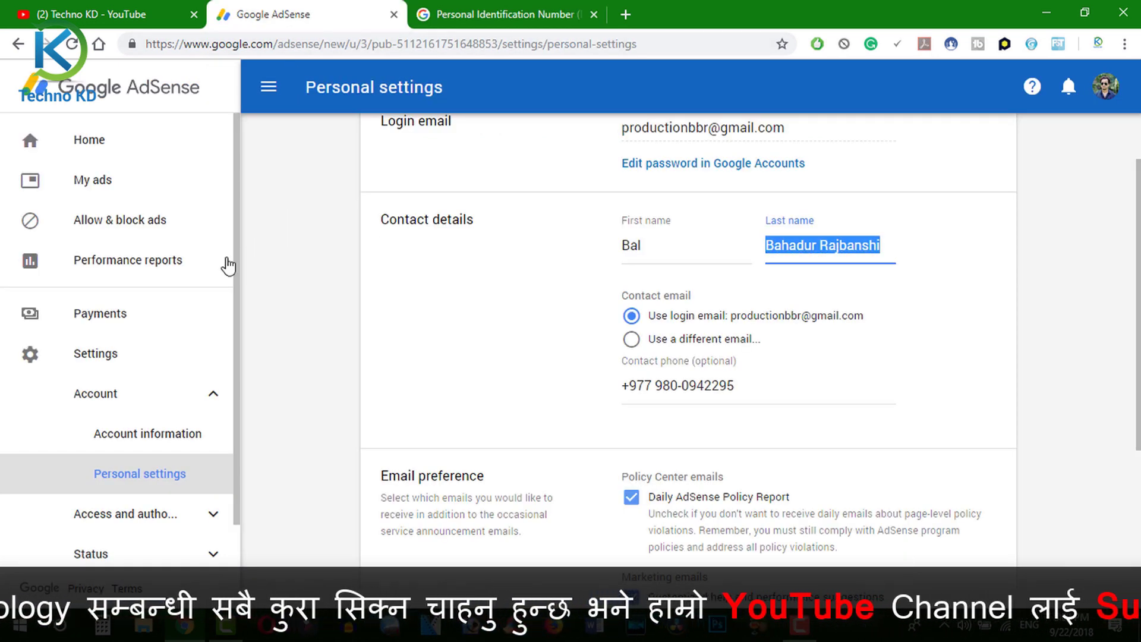
{"action": "left_click", "coordinate": [94, 368]}
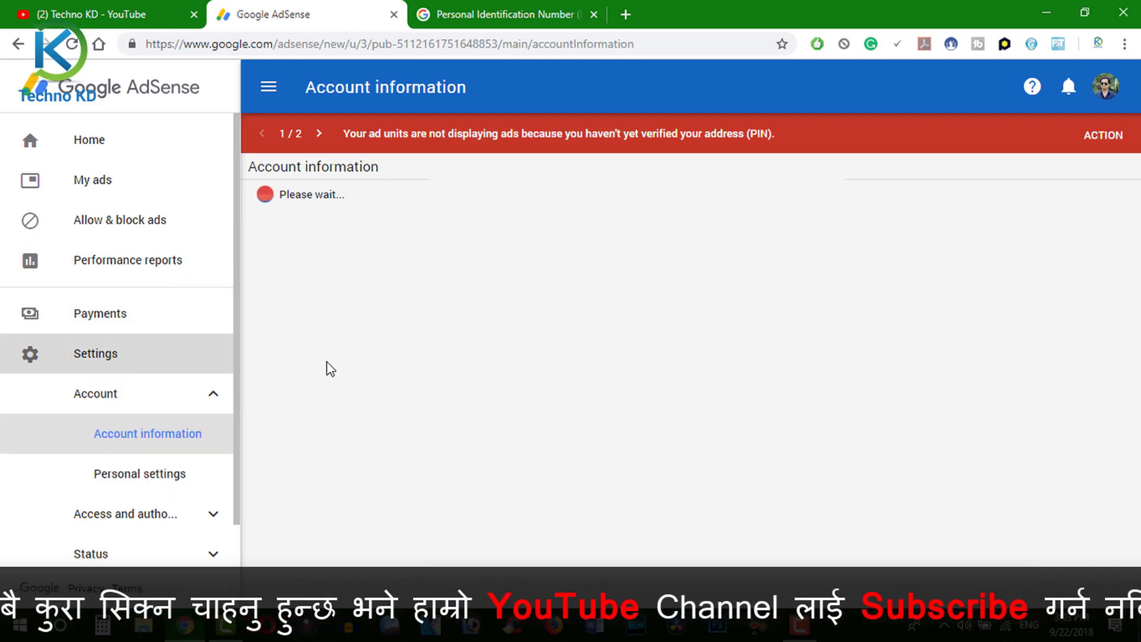
{"action": "left_click", "coordinate": [165, 447]}
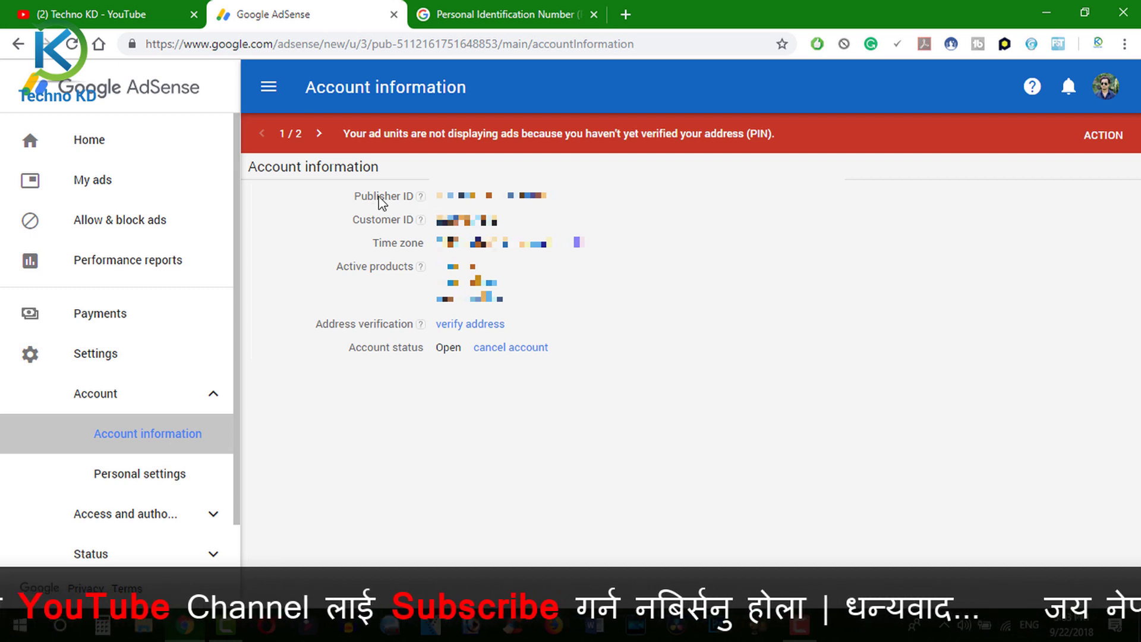
{"action": "left_click_drag", "start_coordinate": [355, 196], "coordinate": [416, 203]}
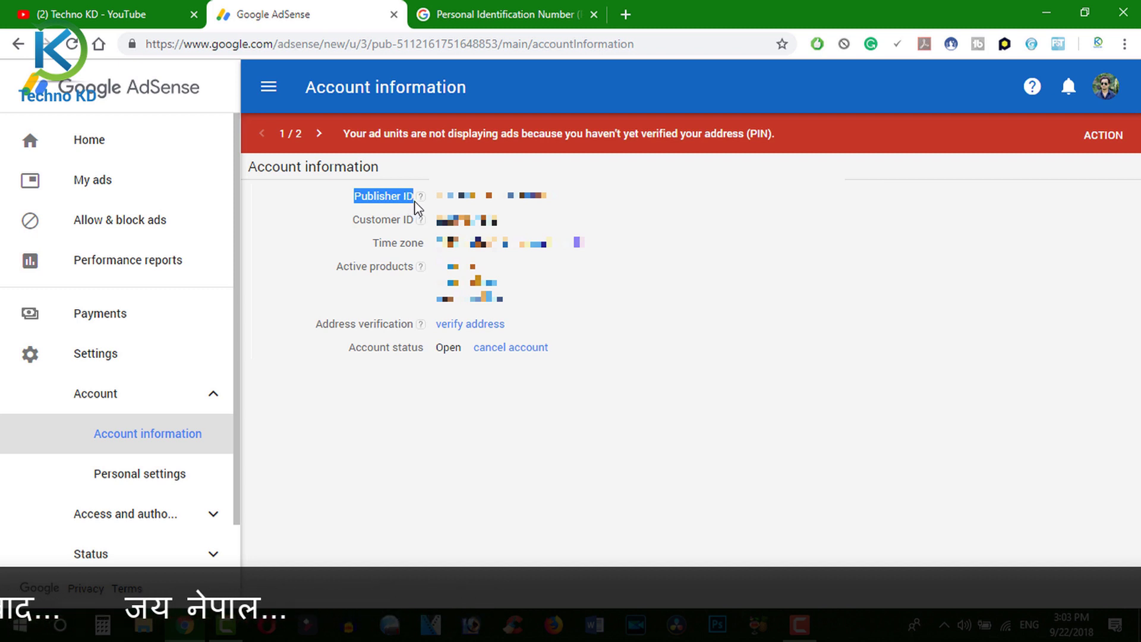
{"action": "left_click", "coordinate": [352, 229]}
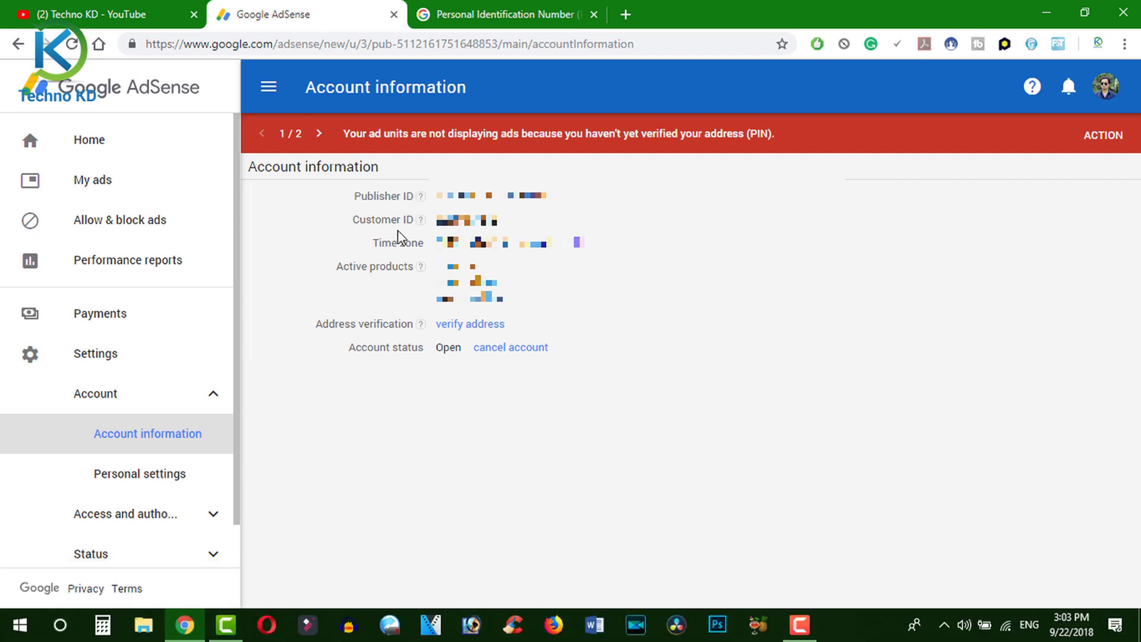
{"action": "triple_click", "coordinate": [360, 201]}
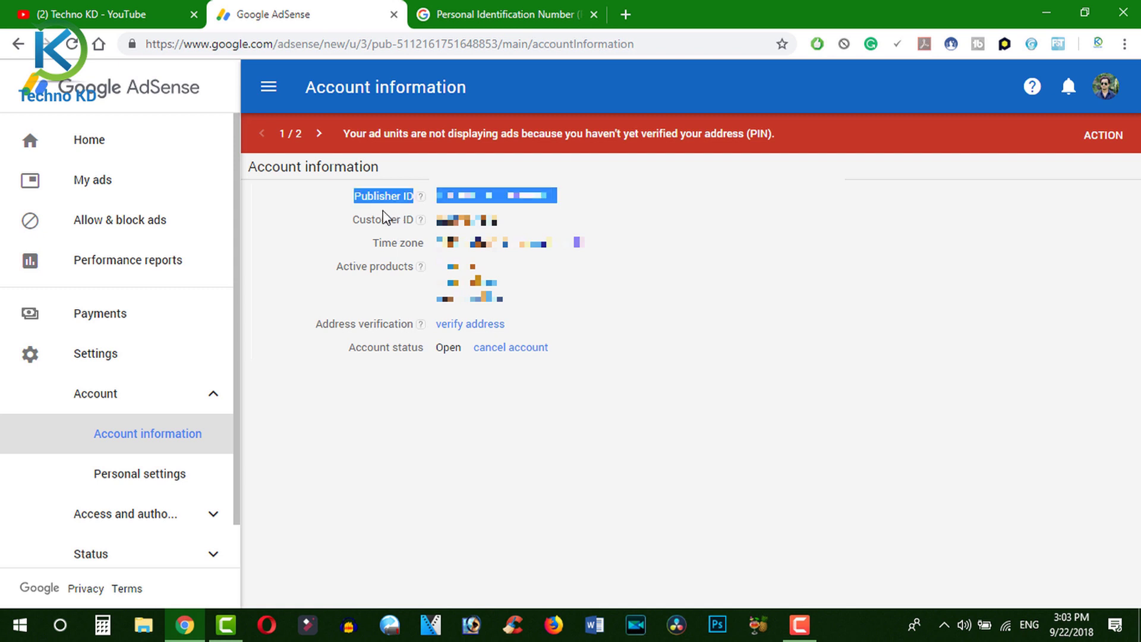
{"action": "left_click", "coordinate": [326, 242]}
{"action": "left_click_drag", "start_coordinate": [438, 201], "coordinate": [554, 204]}
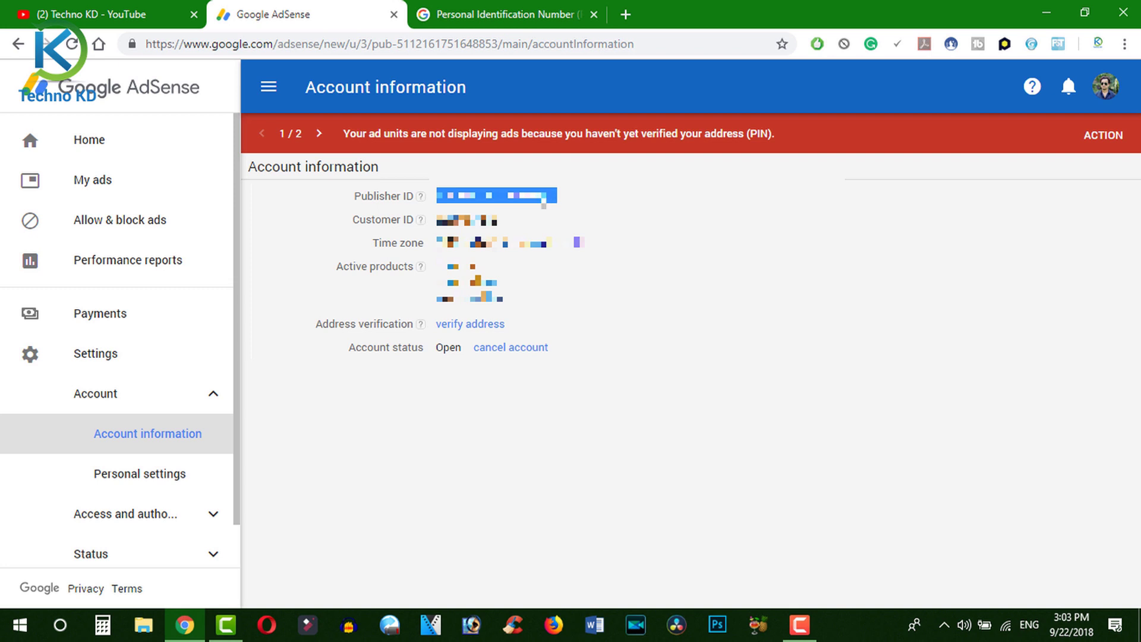
- Paste the copied Publisher ID into the support form's Publisher ID field
{"action": "left_click", "coordinate": [500, 15]}
{"action": "left_click", "coordinate": [316, 375]}
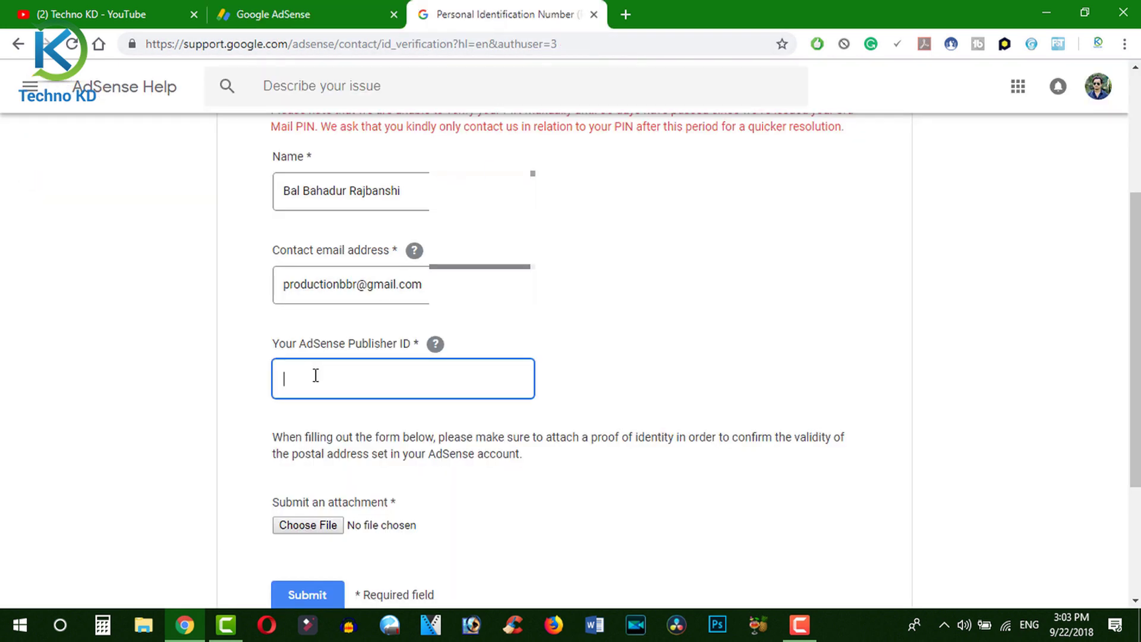
{"action": "key", "text": "ctrl+v"}
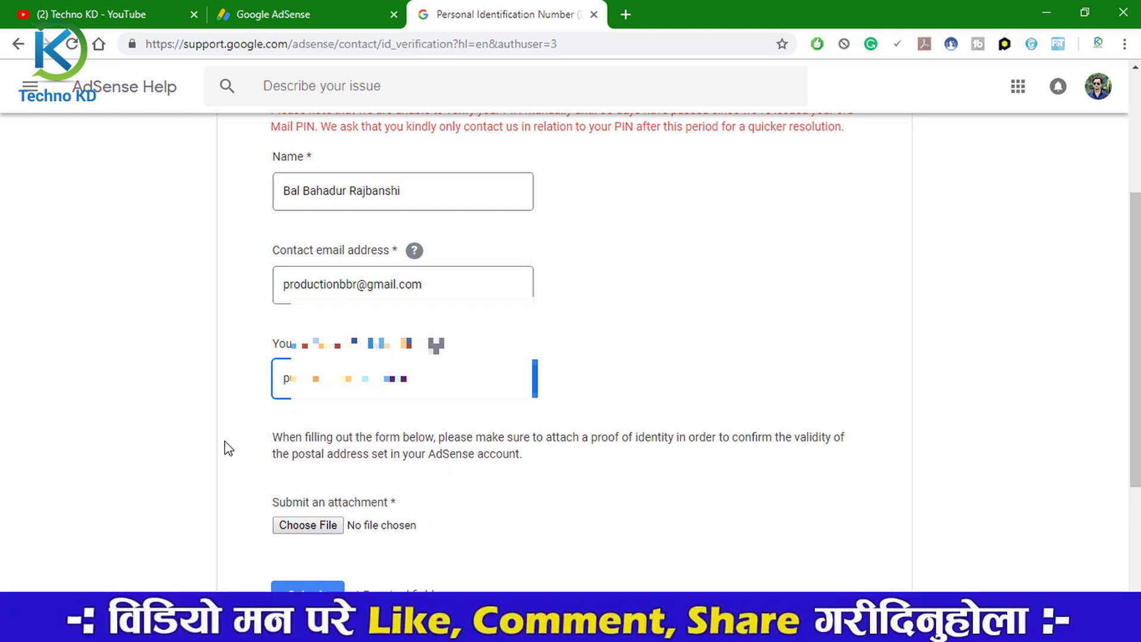
{"action": "left_click", "coordinate": [230, 447]}
{"action": "scroll", "coordinate": [251, 462], "scroll_direction": "down", "scroll_amount": 1}
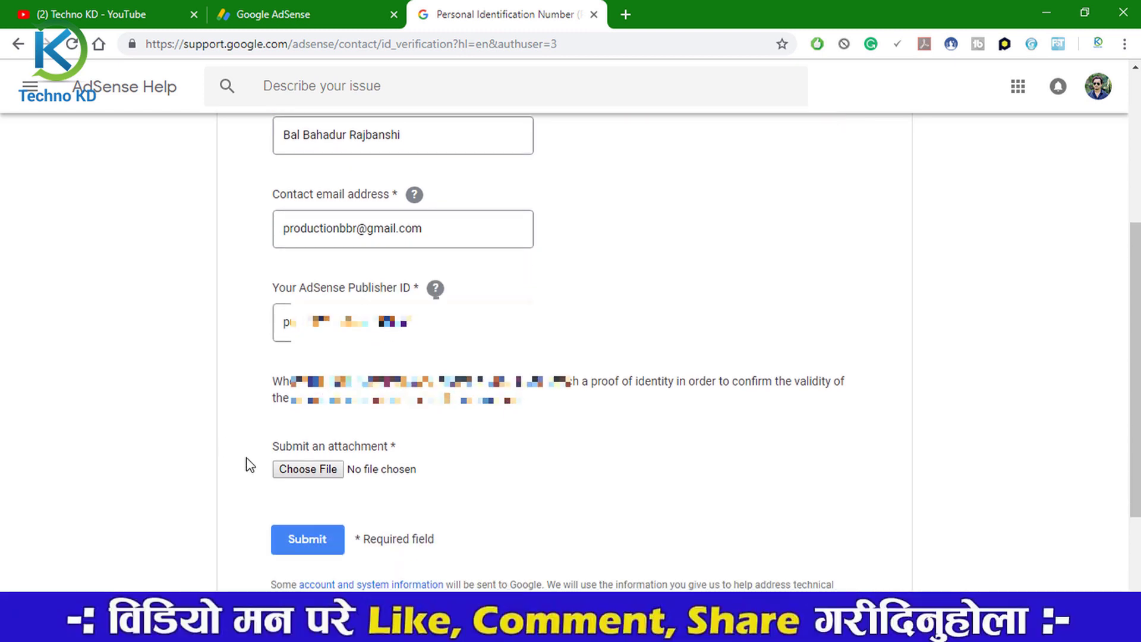